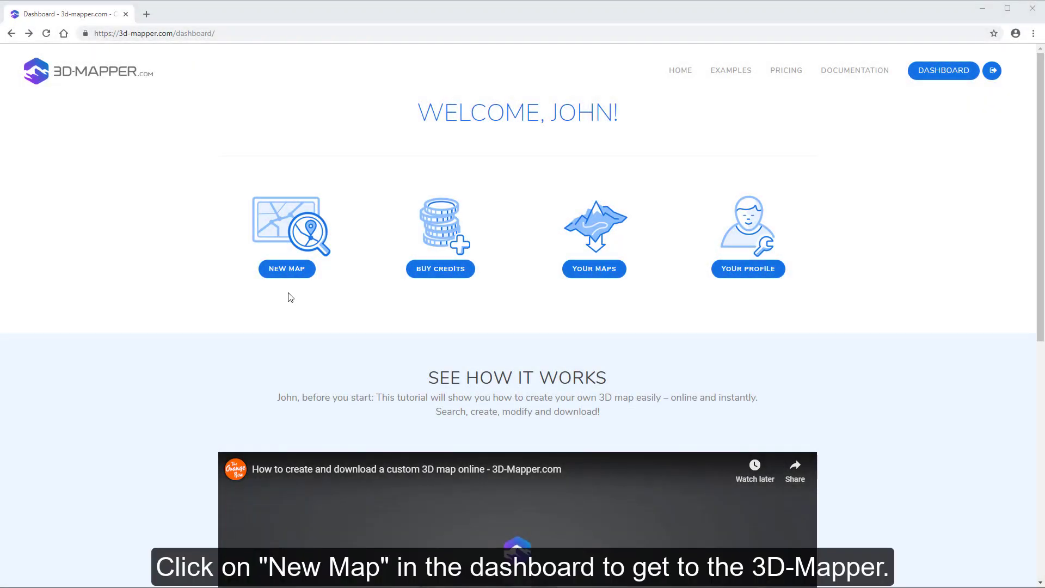
- Start a new 3D-Mapper map centred on Chaillolet using the Satellite layer
click(287, 269)
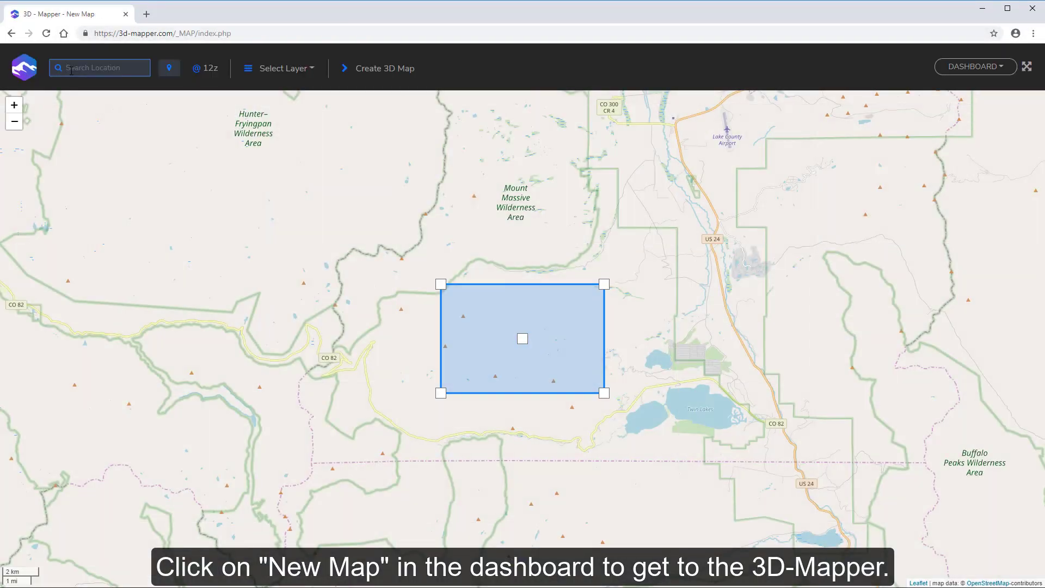
text(chaillol)
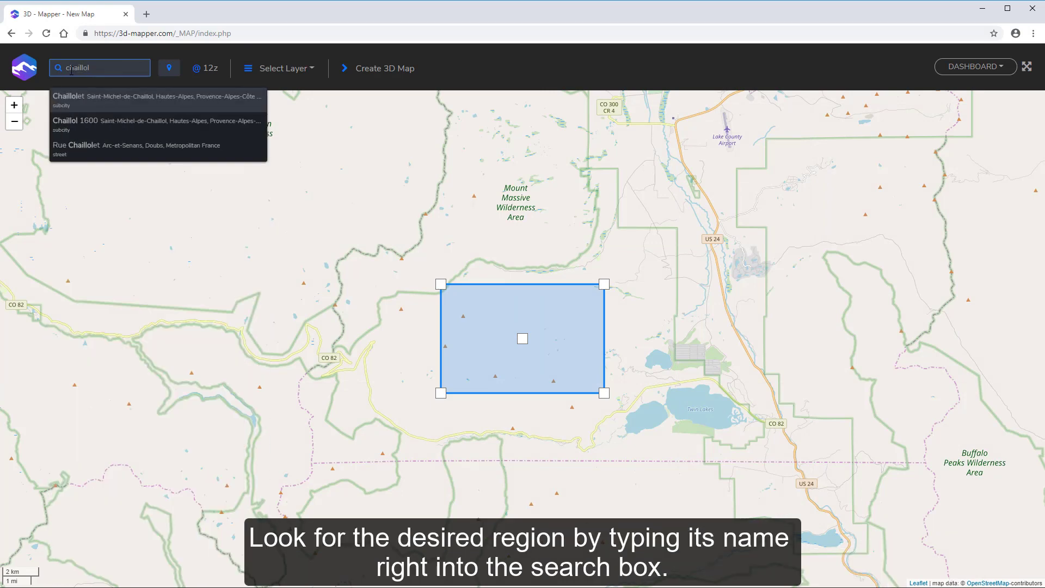
click(135, 108)
click(313, 68)
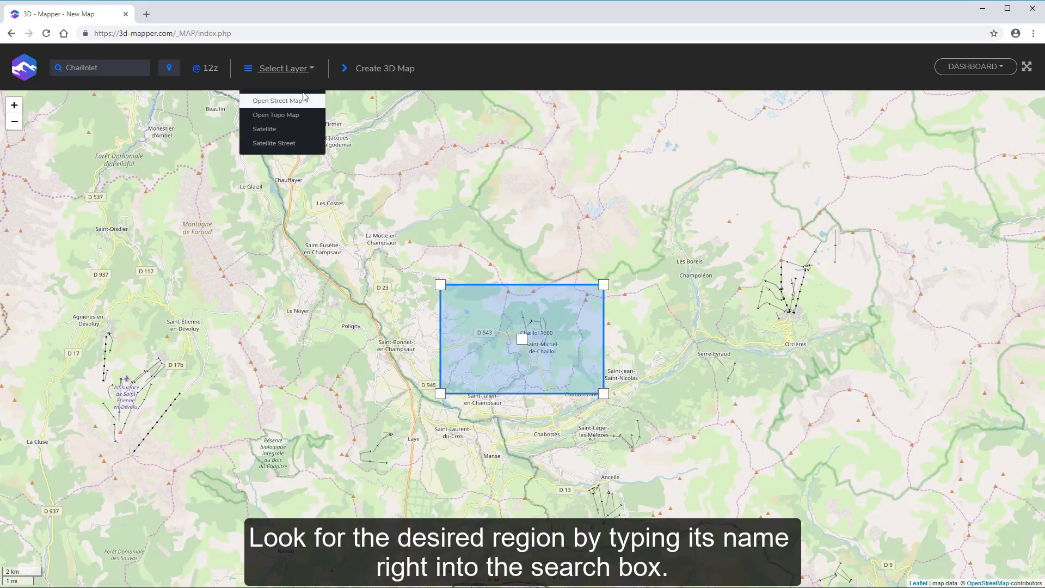
click(283, 130)
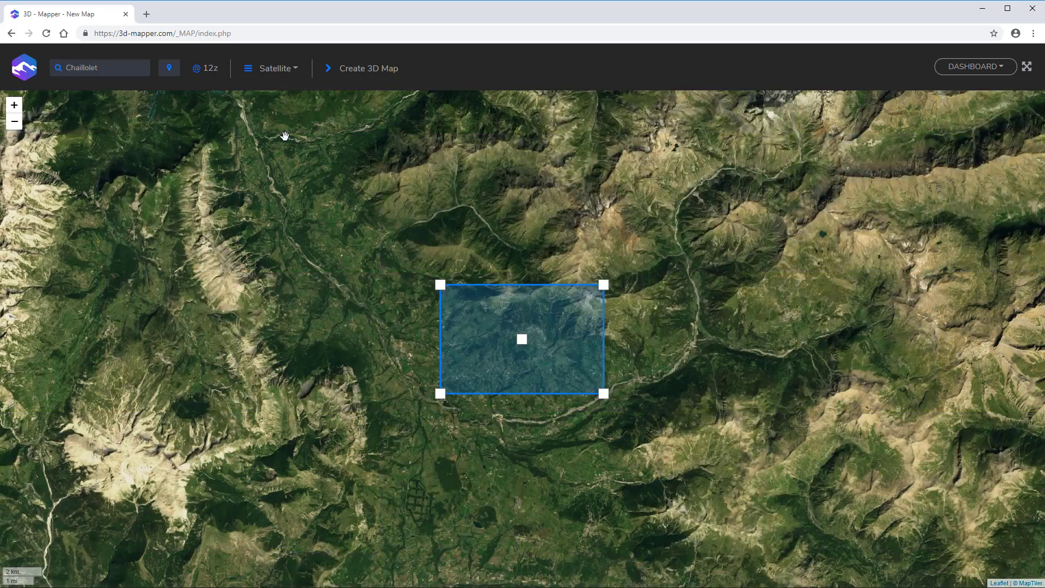
- Zoom in on the mountain peaks and stretch the selection rectangle over nearly the whole view
click(14, 105)
click(14, 105)
click(14, 104)
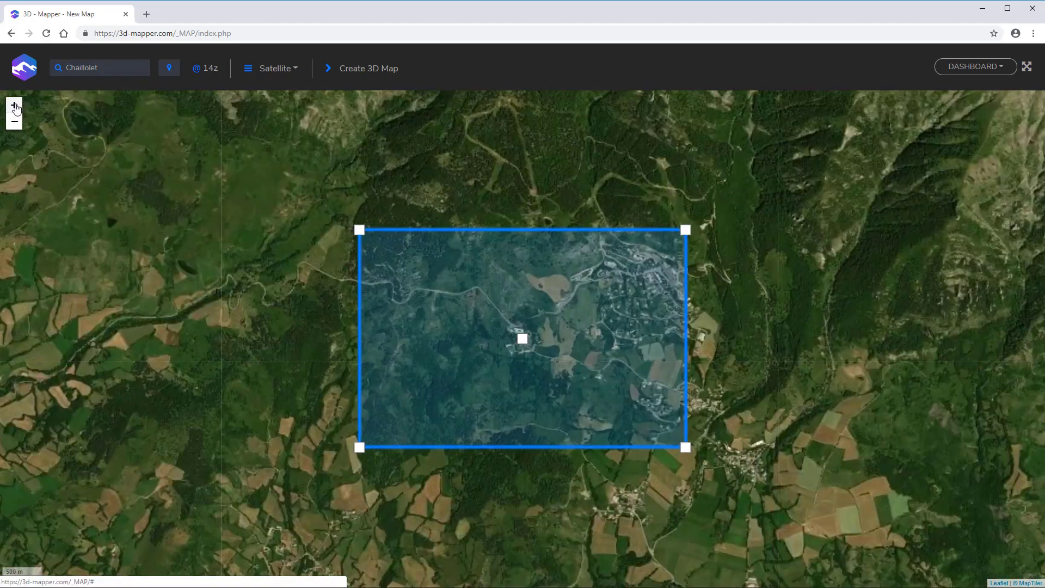
drag(649, 179, 493, 375)
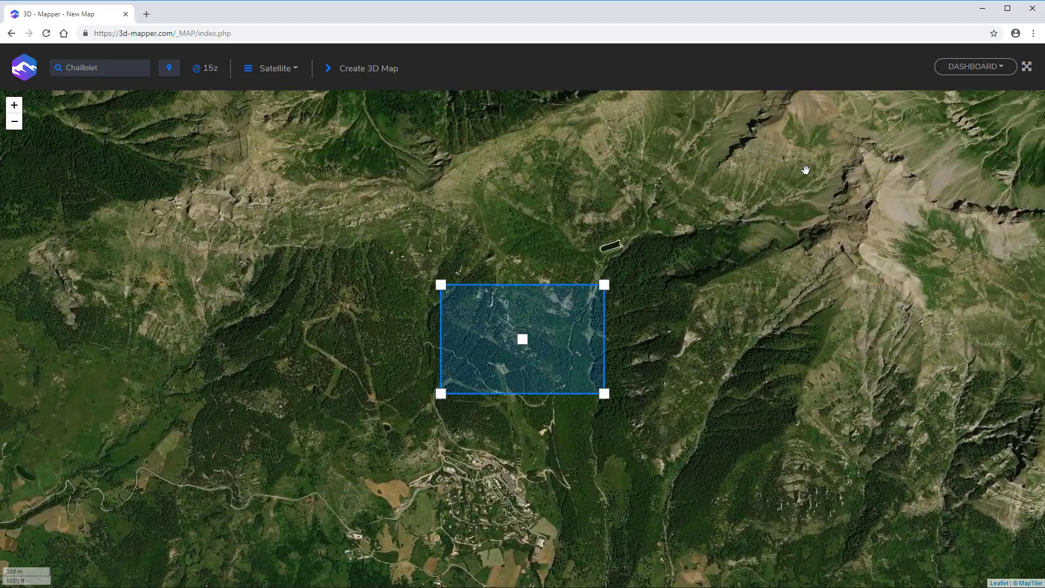
click(1027, 66)
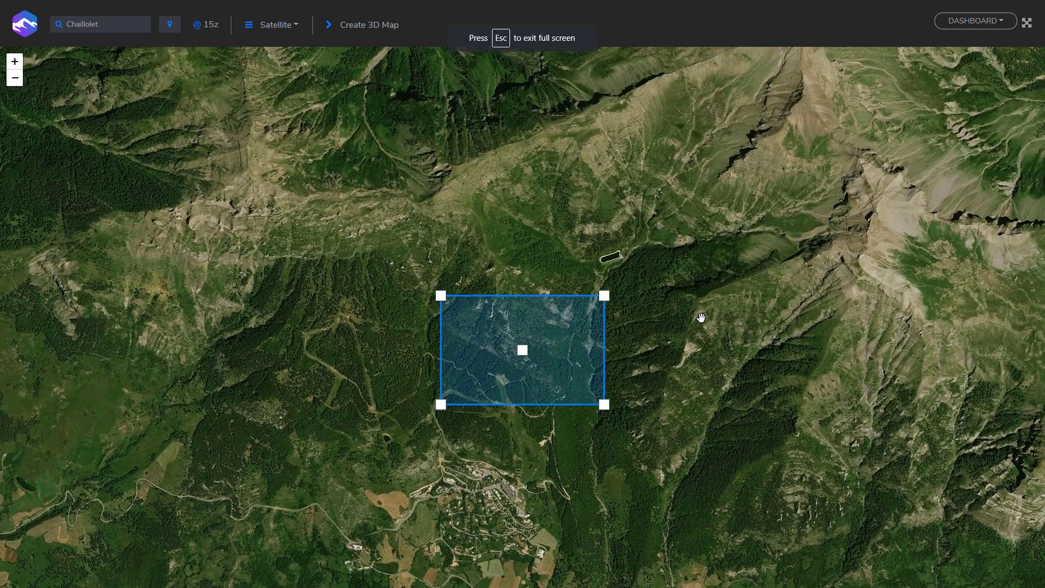
drag(701, 318, 522, 412)
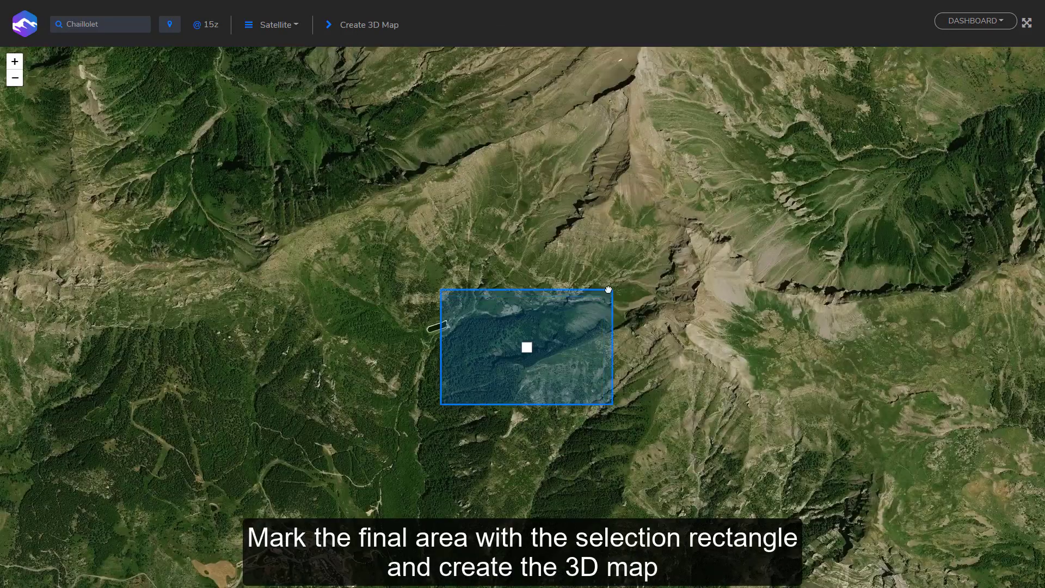
drag(608, 290, 1027, 49)
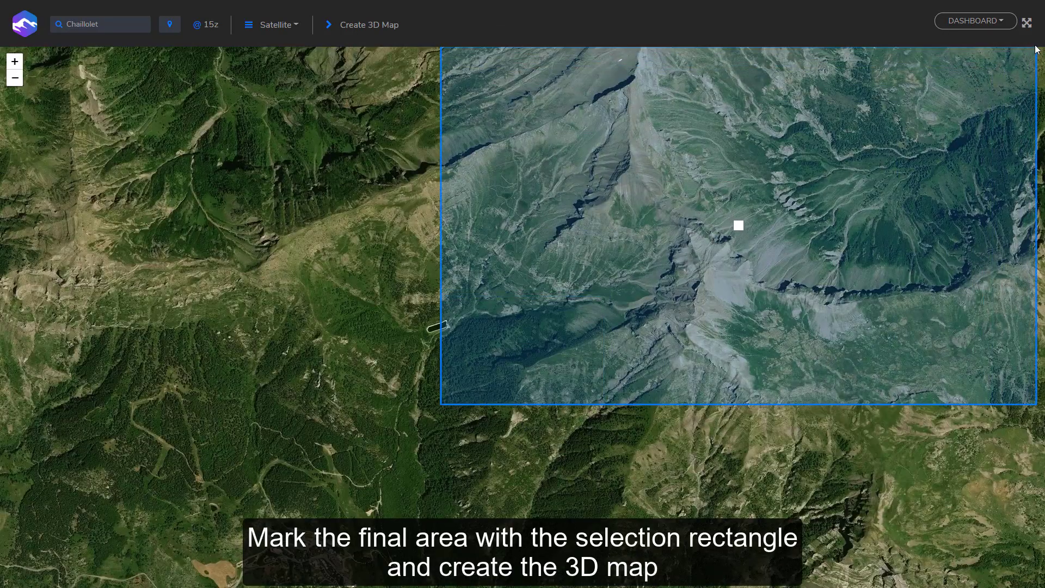
drag(437, 399, 6, 573)
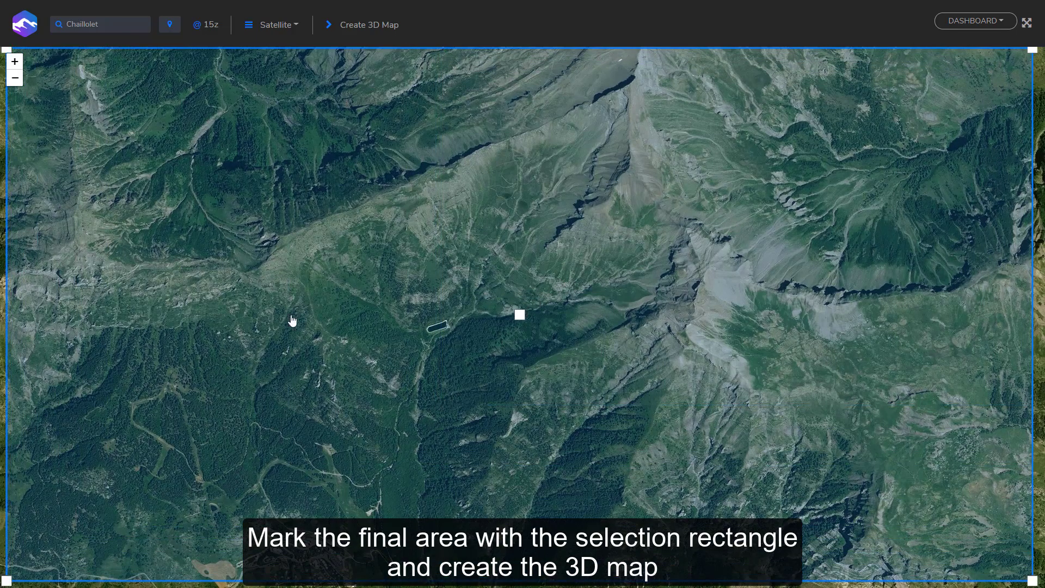
- Generate the 3D terrain, raise its height for taller relief, and buy the map for 1 Credit
click(373, 26)
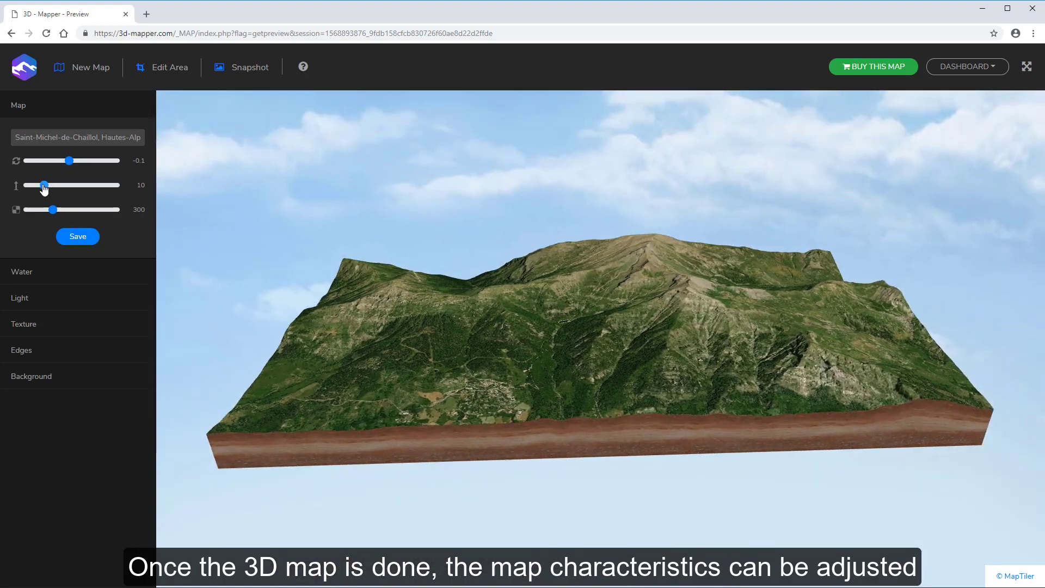
mouse_move(44, 185)
mouse_down()
mouse_move(67, 185)
mouse_move(72, 161)
mouse_move(60, 185)
mouse_up()
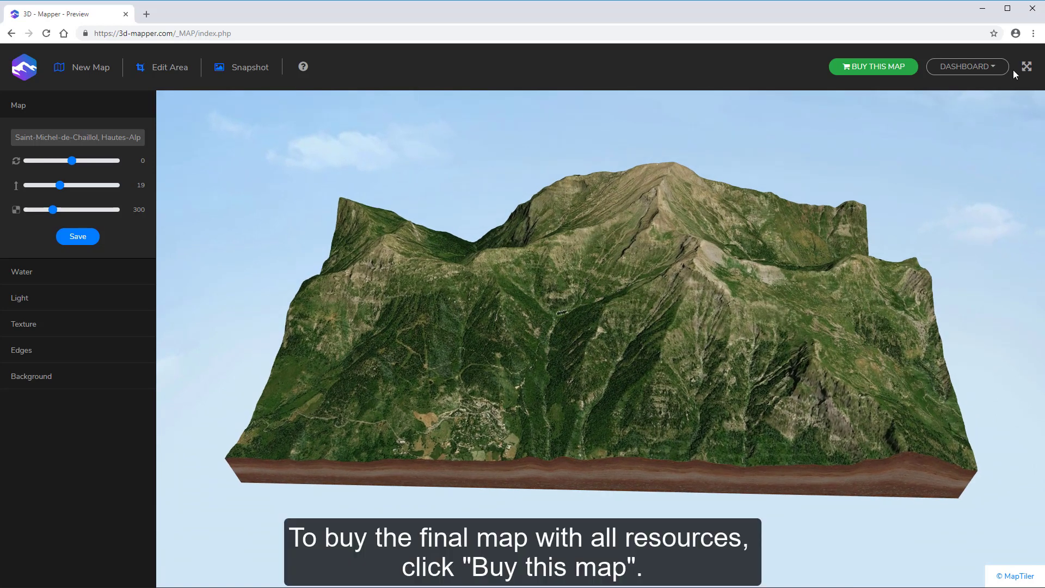
click(887, 70)
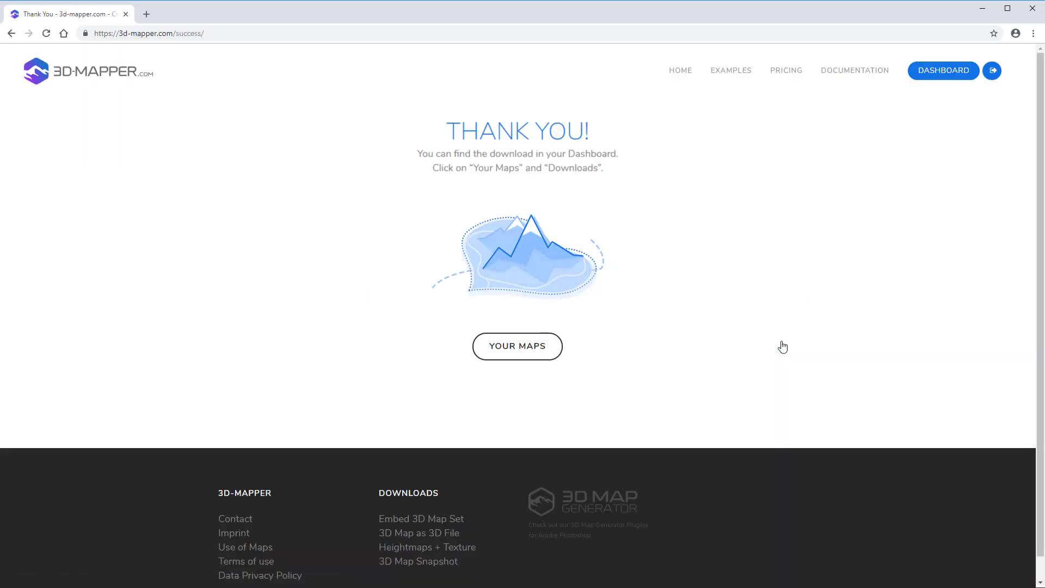
- From Your Maps' Downloads list, start the glTF / GLB download for the Chaillol map
click(522, 355)
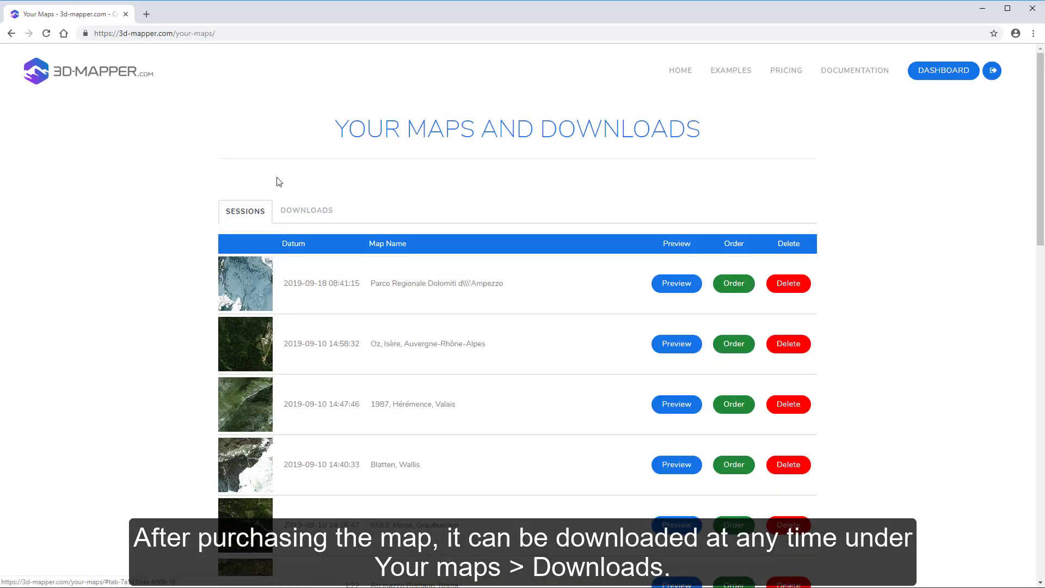
click(288, 220)
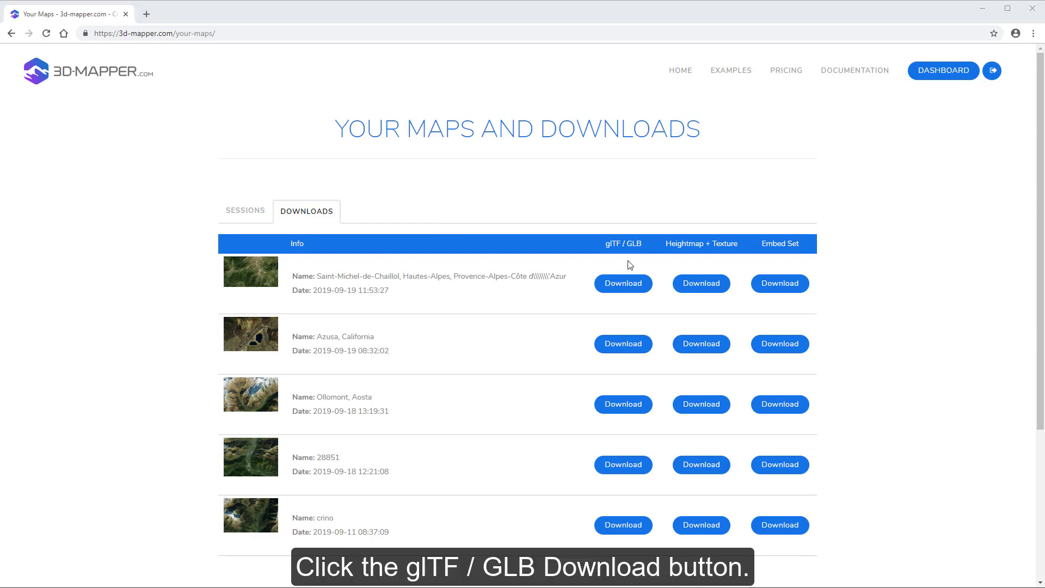
click(624, 289)
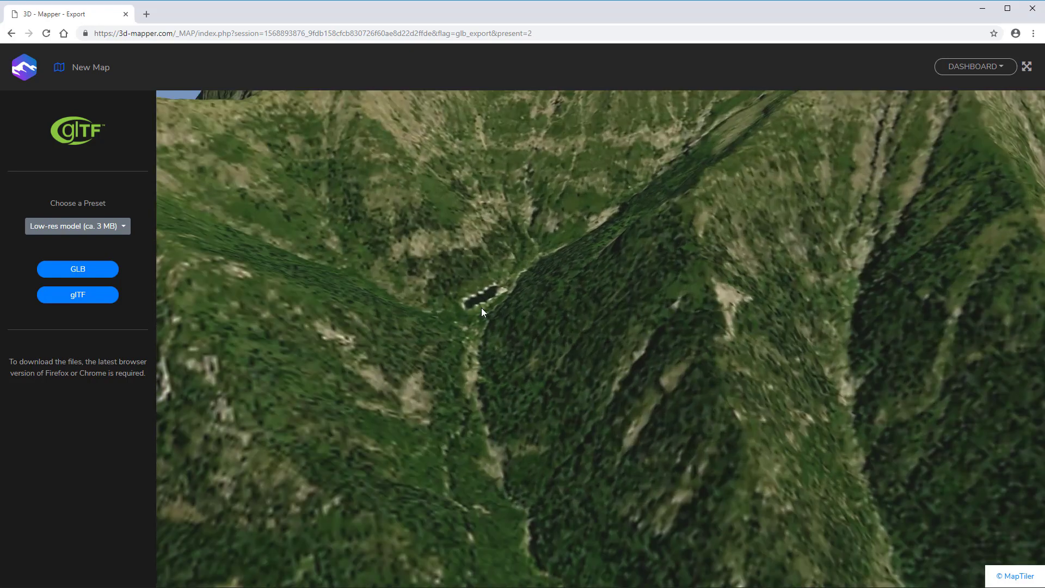
- Export the Hi-res model (ca. 40 MB) as 3D-Map.glb into the 04-glb-powerpoint folder
click(94, 235)
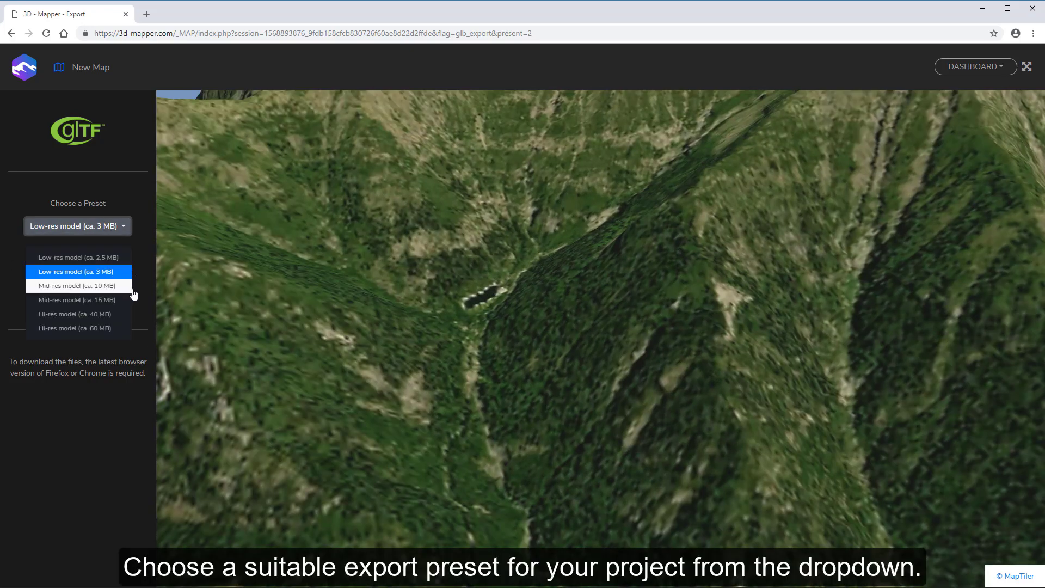
click(117, 314)
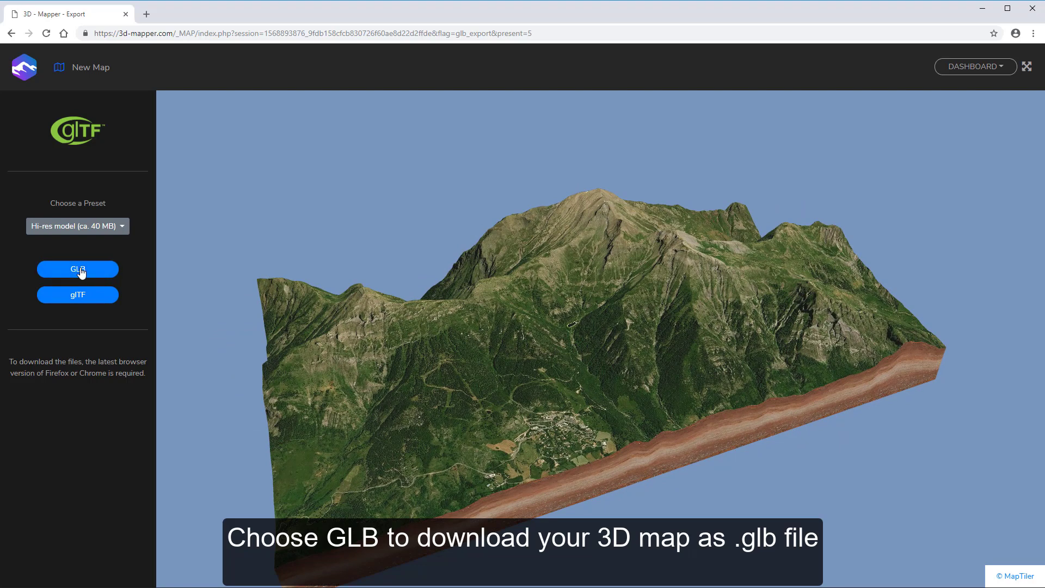
click(79, 270)
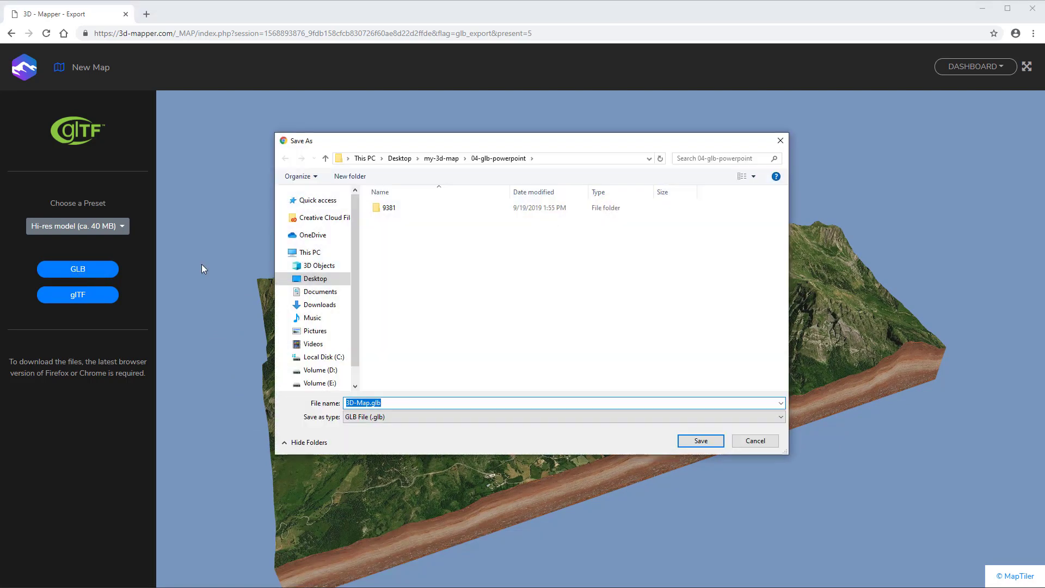
click(699, 442)
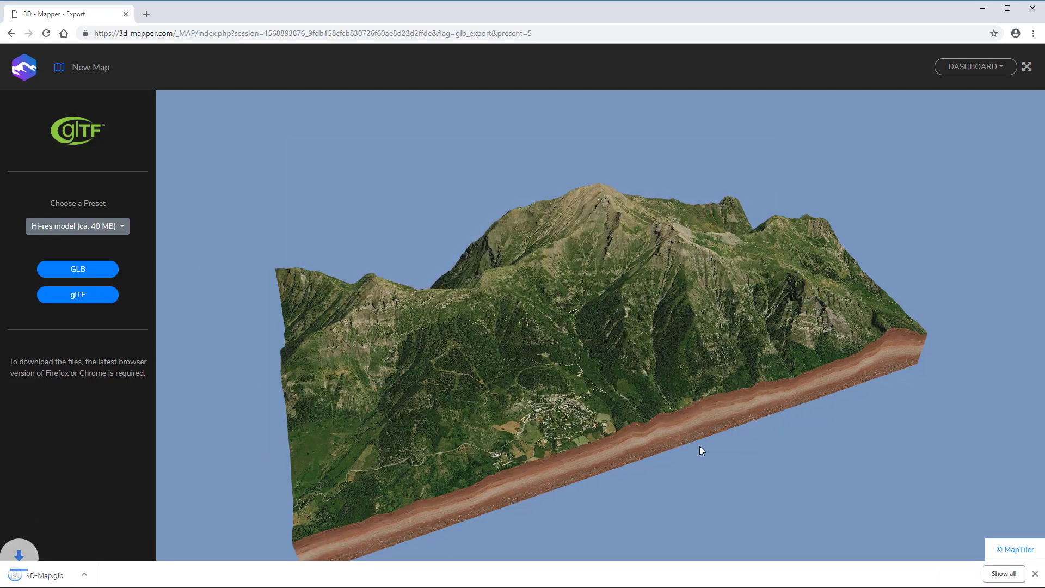
click(1034, 574)
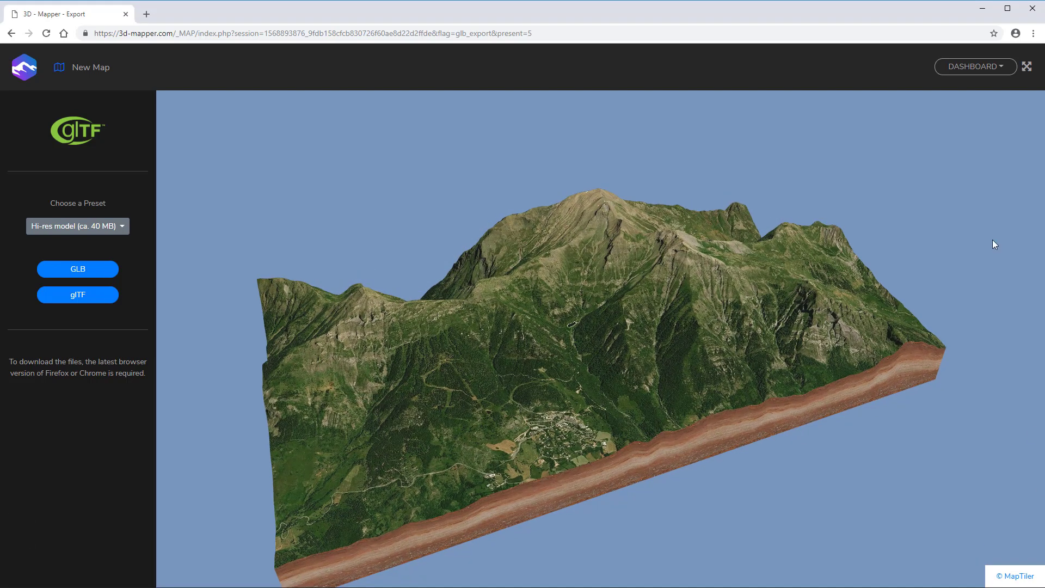
- Open 3D-Map.glb from my-3d-map\04-glb-powerpoint in 3D Viewer and orbit the terrain
click(986, 8)
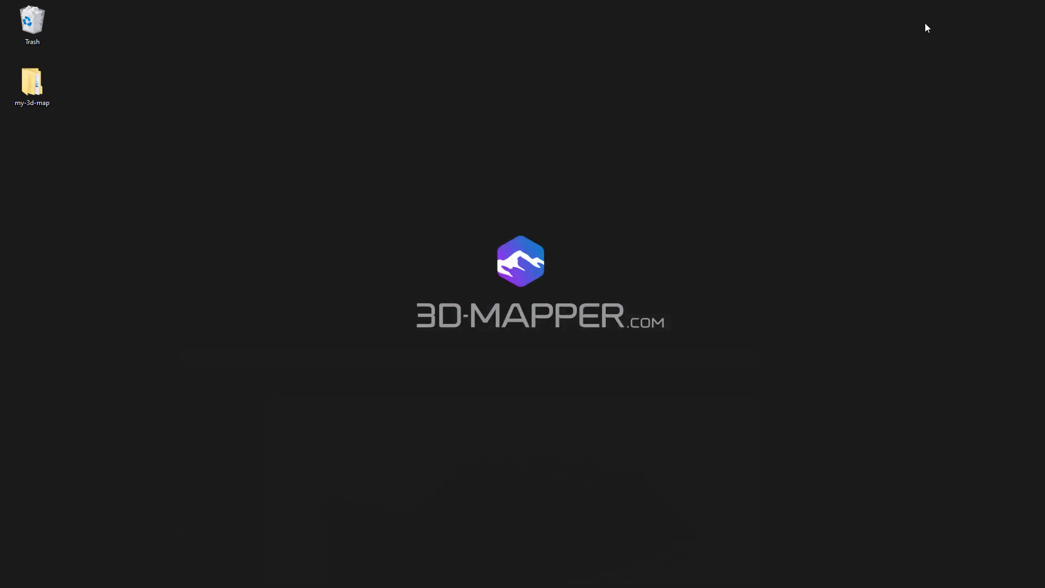
double_click(32, 88)
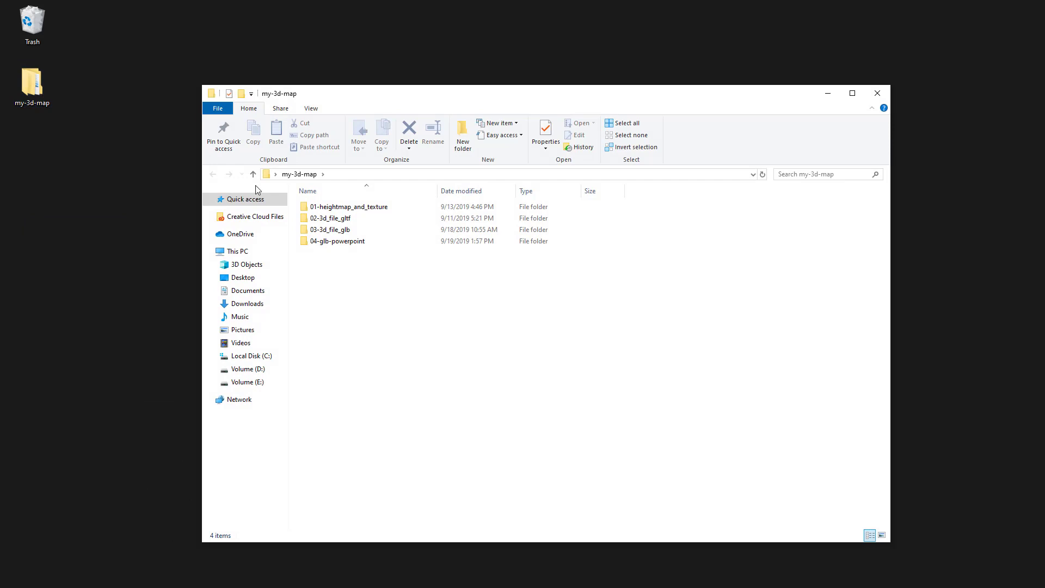
double_click(337, 241)
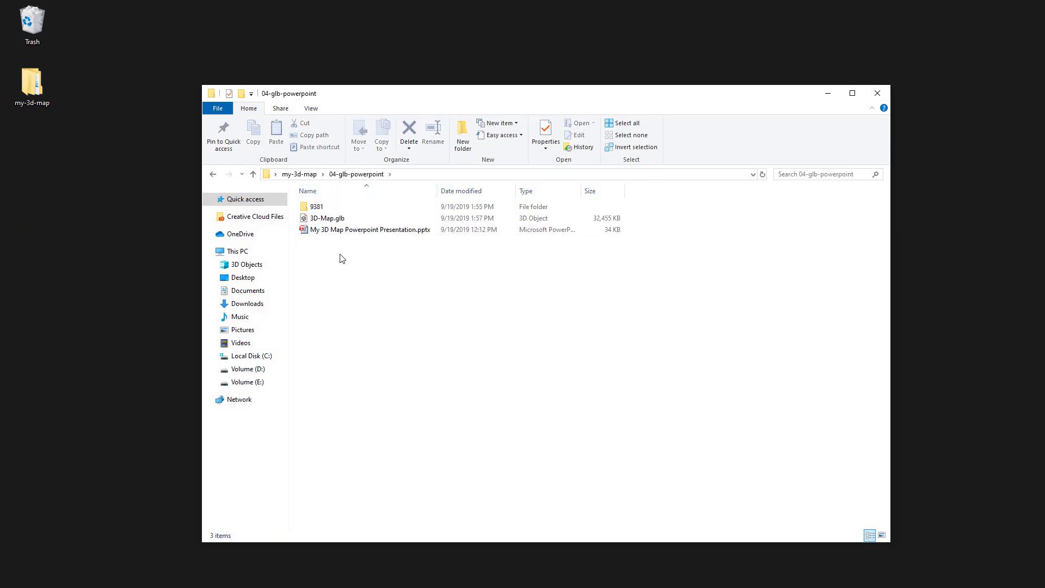
double_click(332, 219)
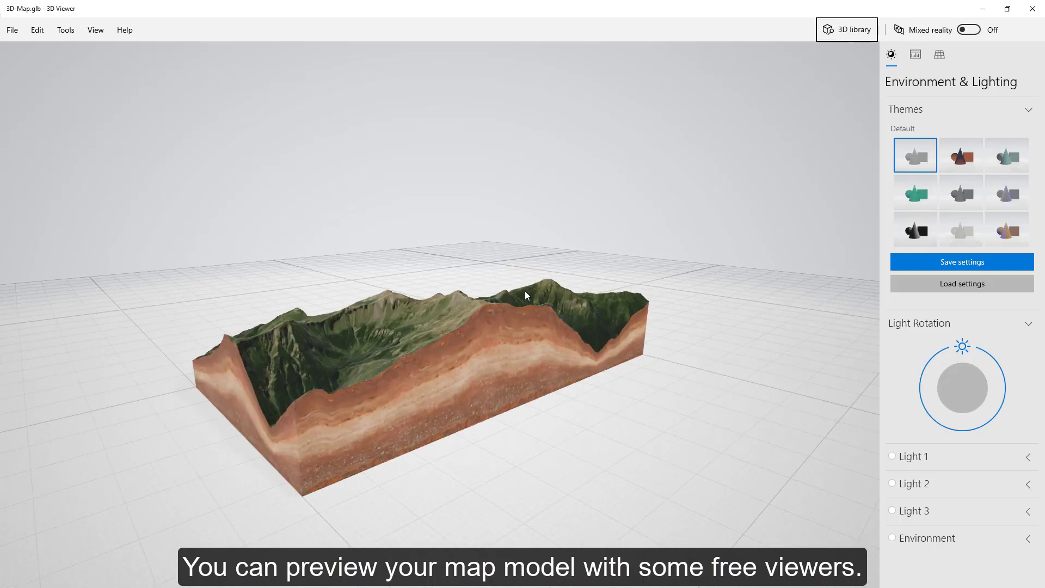
mouse_move(525, 294)
mouse_down()
mouse_move(427, 358)
mouse_move(505, 403)
mouse_move(557, 373)
mouse_move(437, 381)
mouse_move(530, 377)
mouse_up()
- Open My 3D Map Powerpoint Presentation.pptx and insert 3D-Map.glb as a 3D model from file
click(1034, 9)
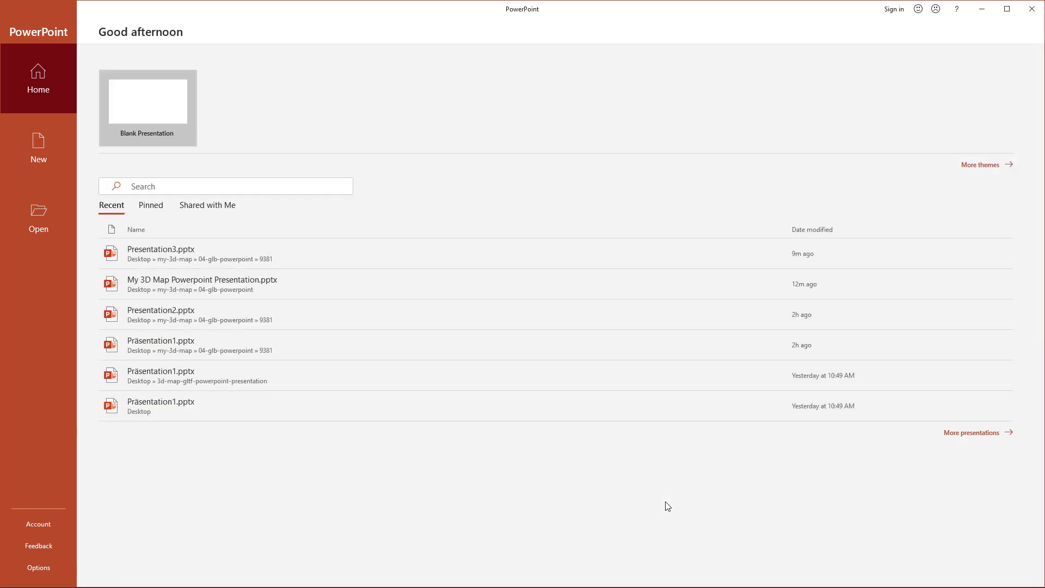
click(226, 286)
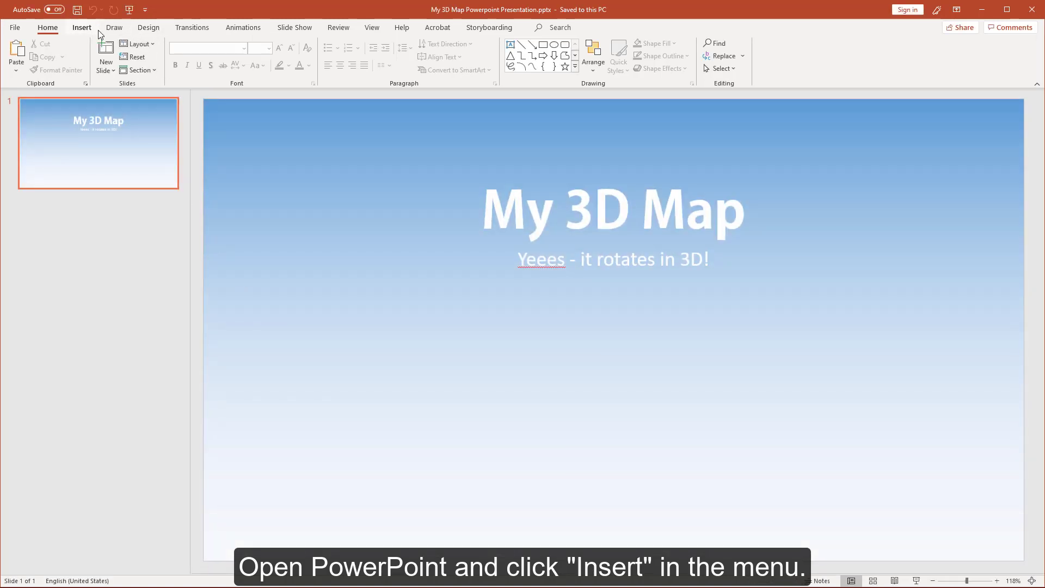
click(80, 31)
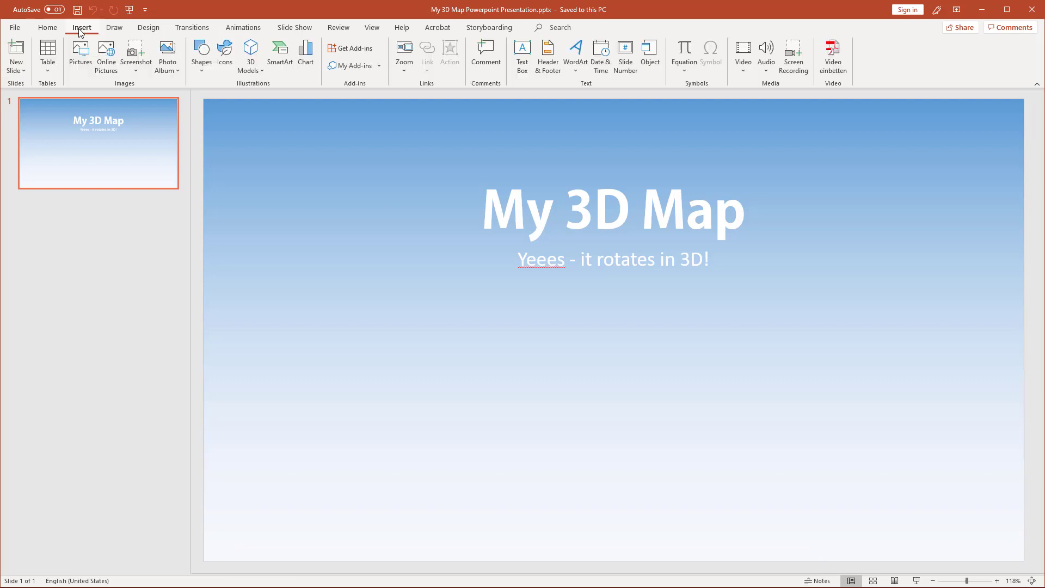
click(249, 72)
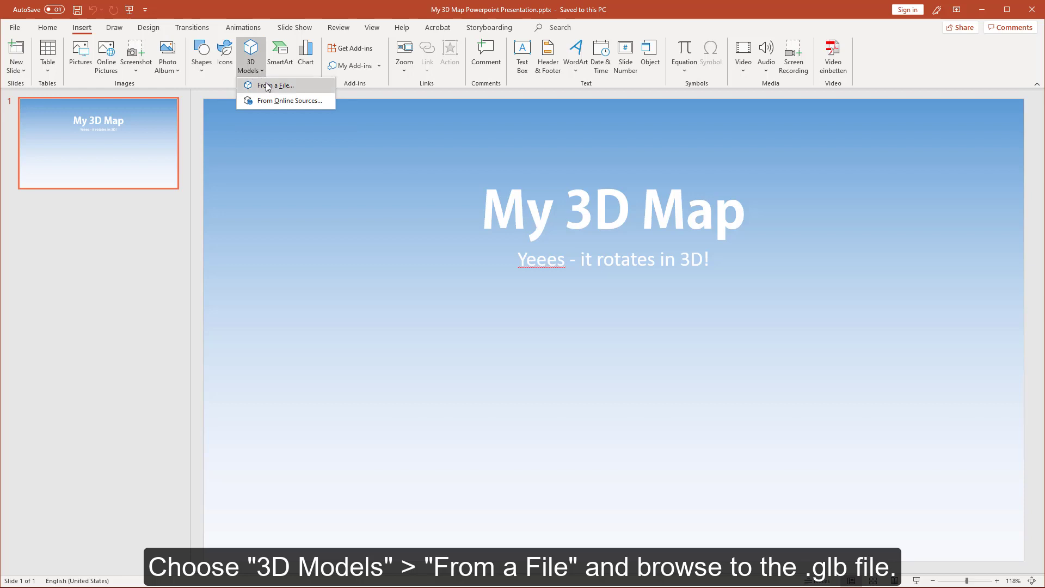
click(267, 86)
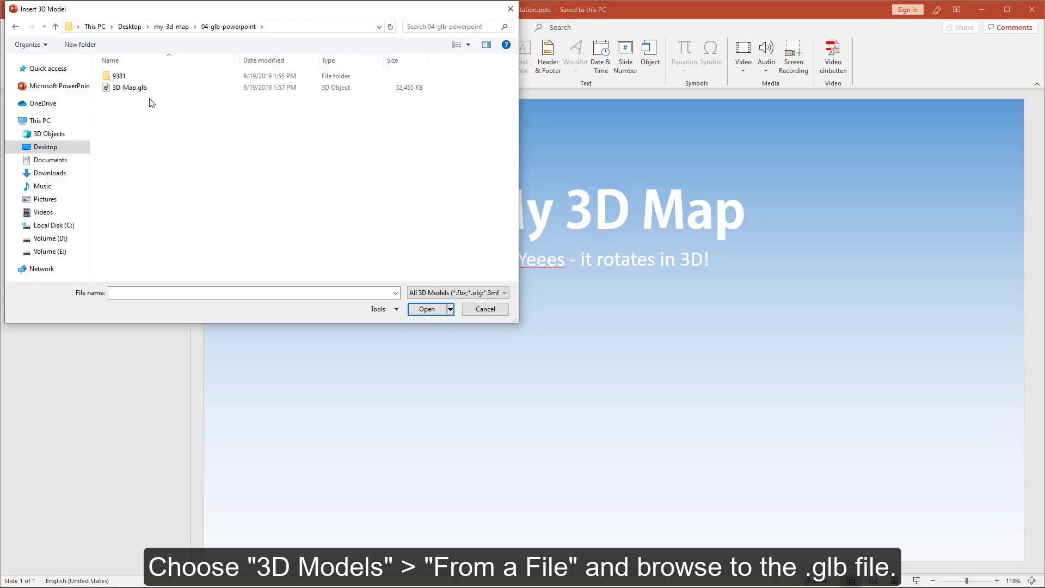
click(131, 91)
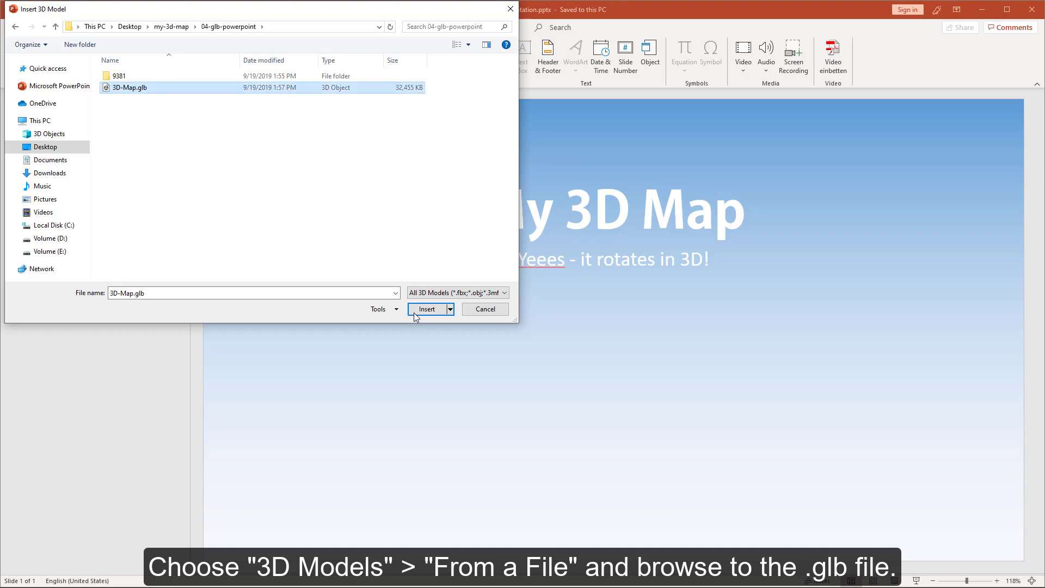
click(426, 309)
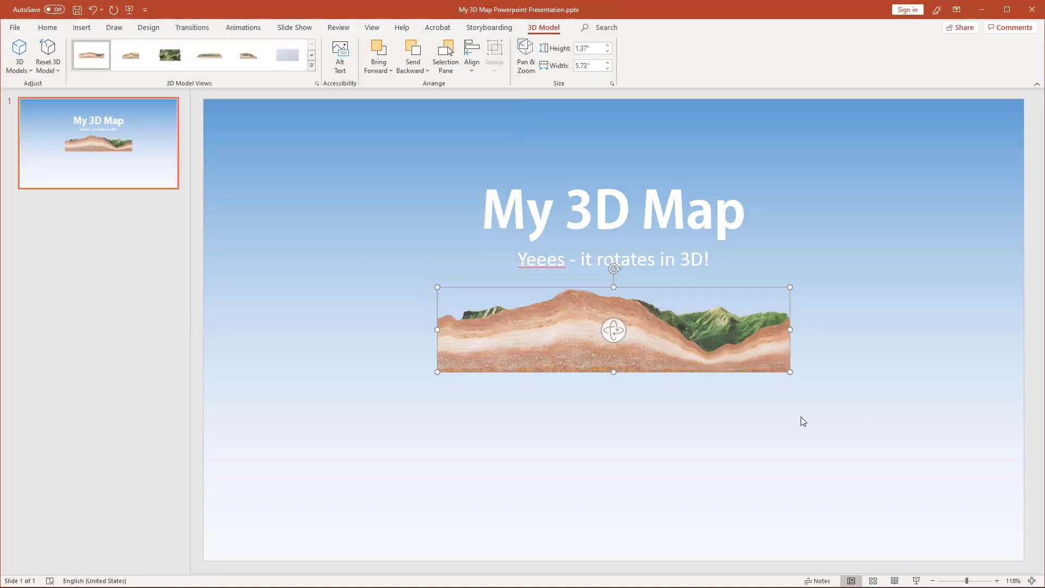
- Tilt the terrain to show its top, size it to about 5.24" by 10.3", and place it below the title
drag(614, 337, 932, 437)
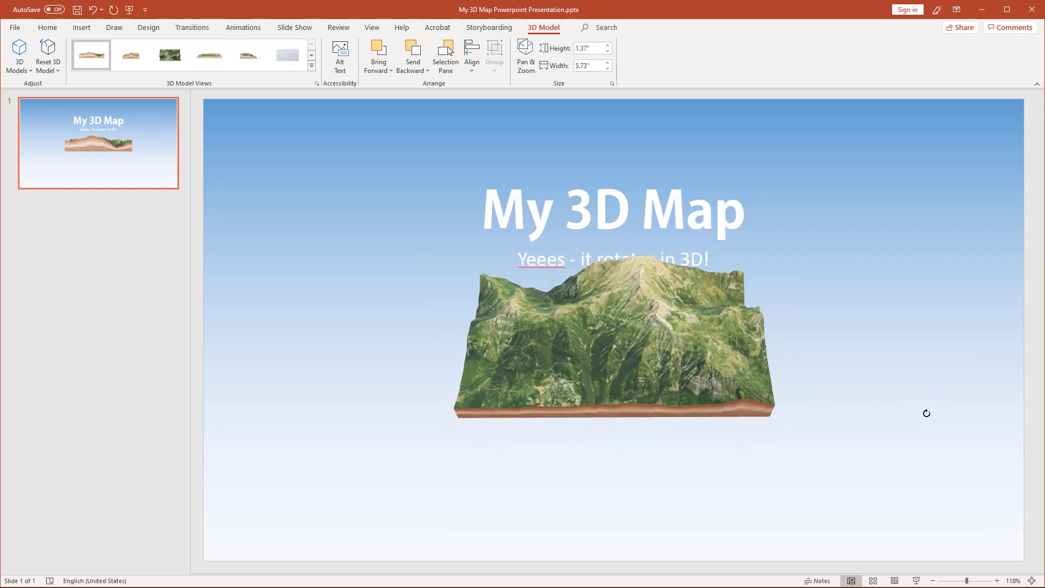
drag(932, 437, 925, 410)
mouse_move(447, 416)
mouse_down()
mouse_move(338, 455)
mouse_move(226, 535)
mouse_up()
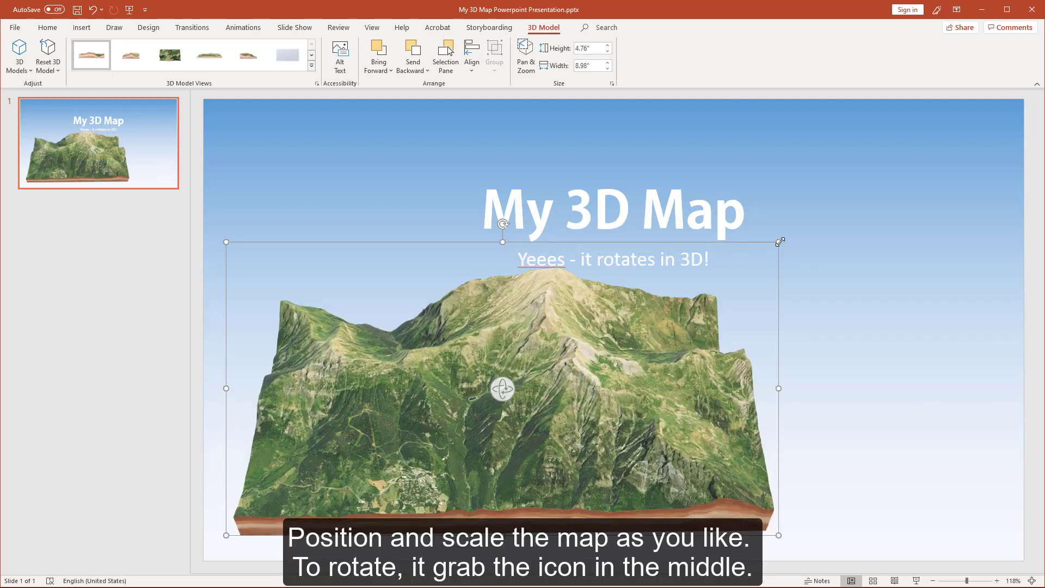
drag(778, 242, 959, 196)
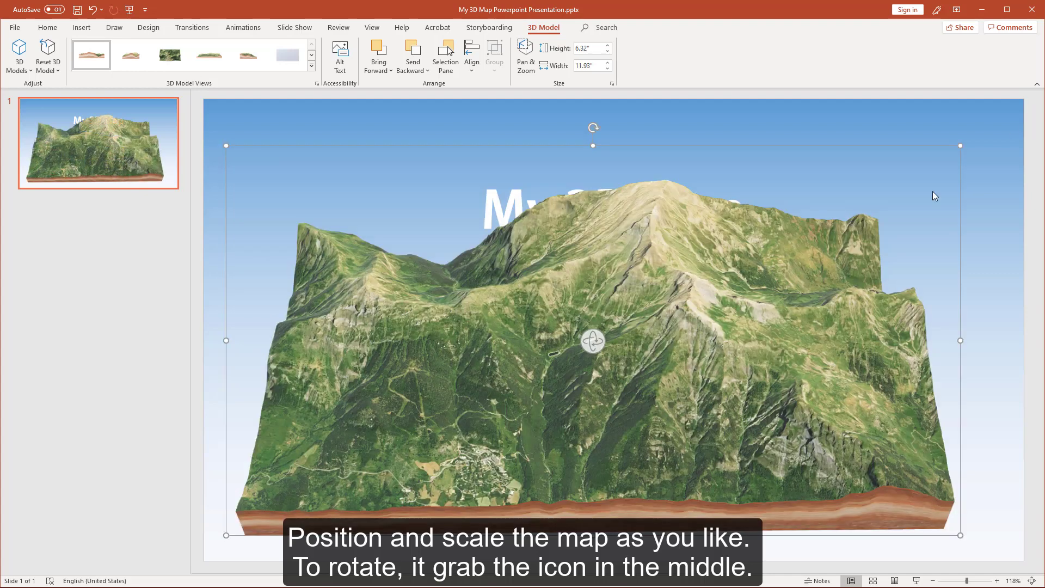
drag(917, 186, 833, 218)
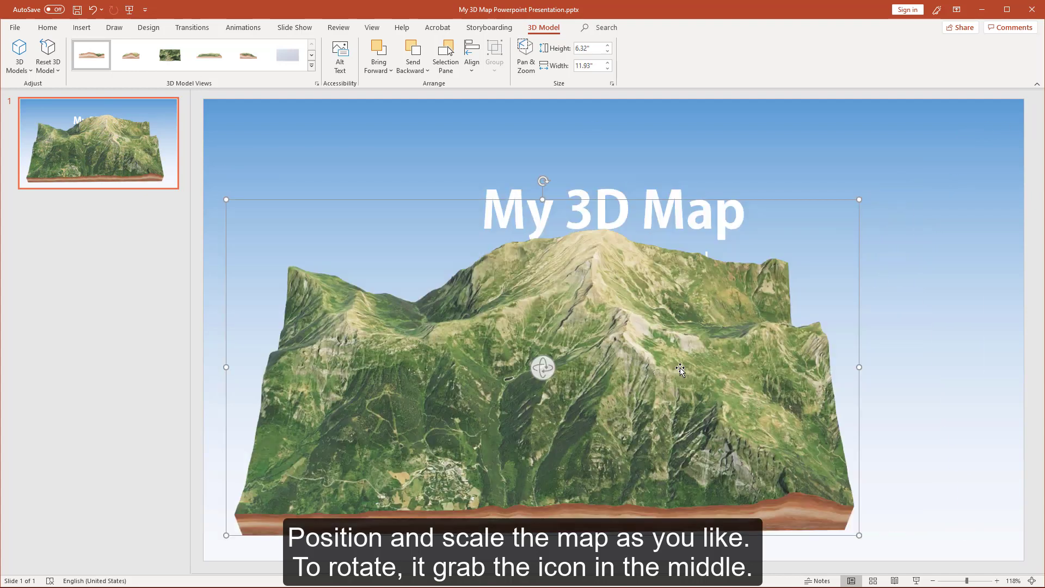
drag(647, 375, 773, 385)
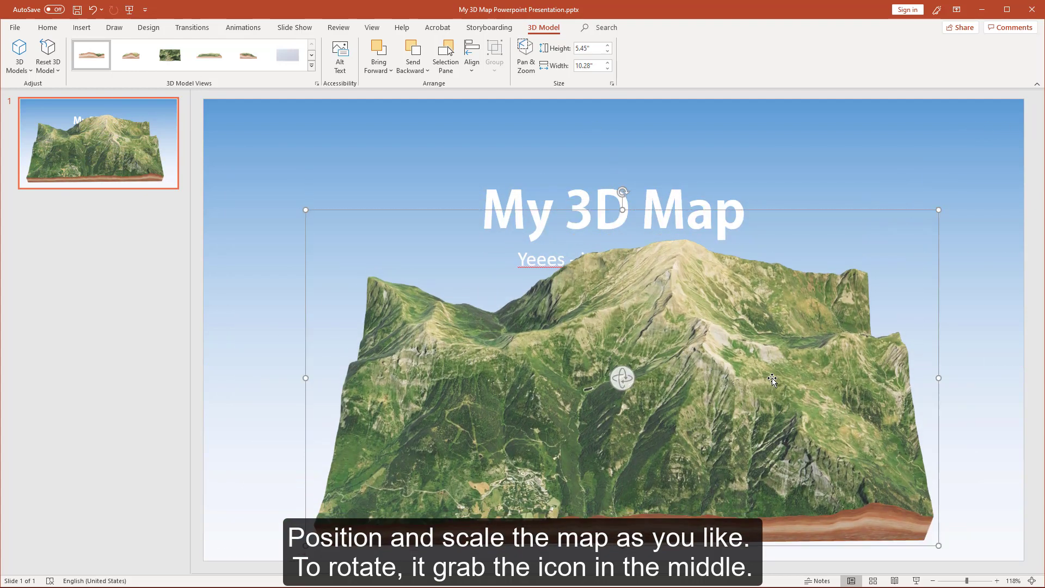
mouse_move(621, 375)
mouse_down()
mouse_move(621, 359)
mouse_move(873, 365)
mouse_move(621, 366)
mouse_up()
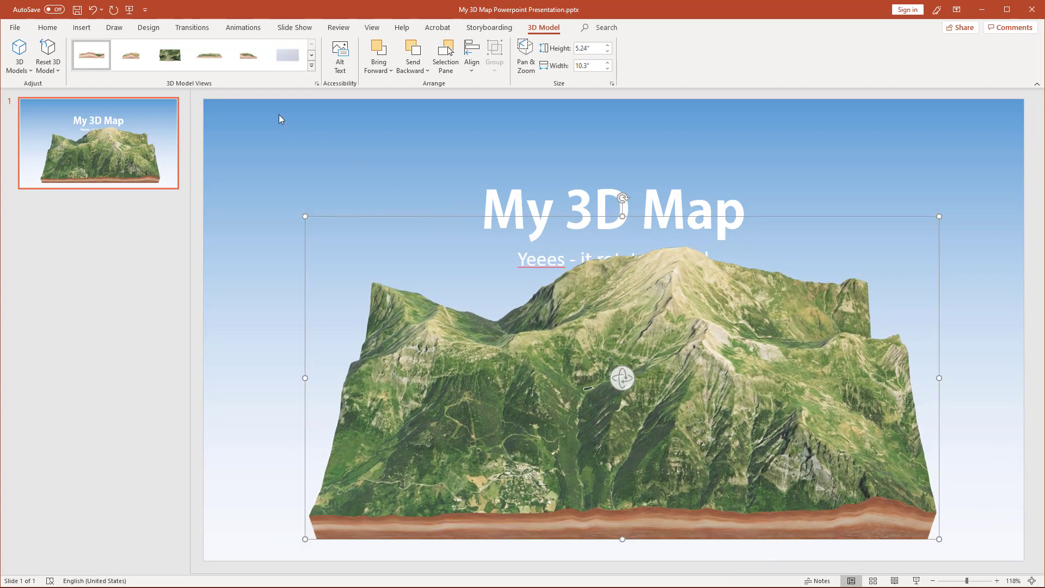
- Apply the Turntable animation to the terrain model and show it in the Animation Pane
click(243, 28)
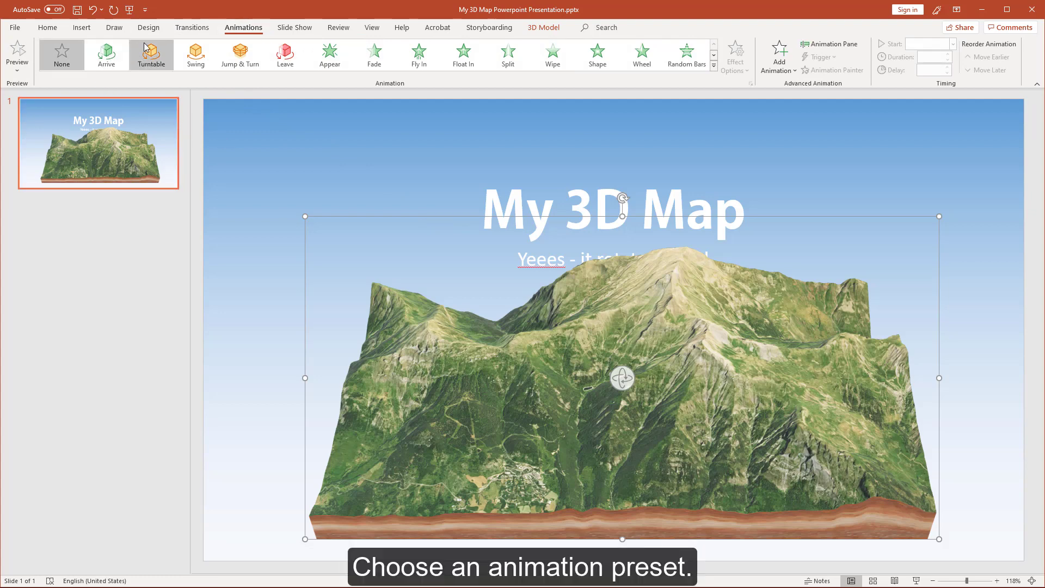
click(151, 59)
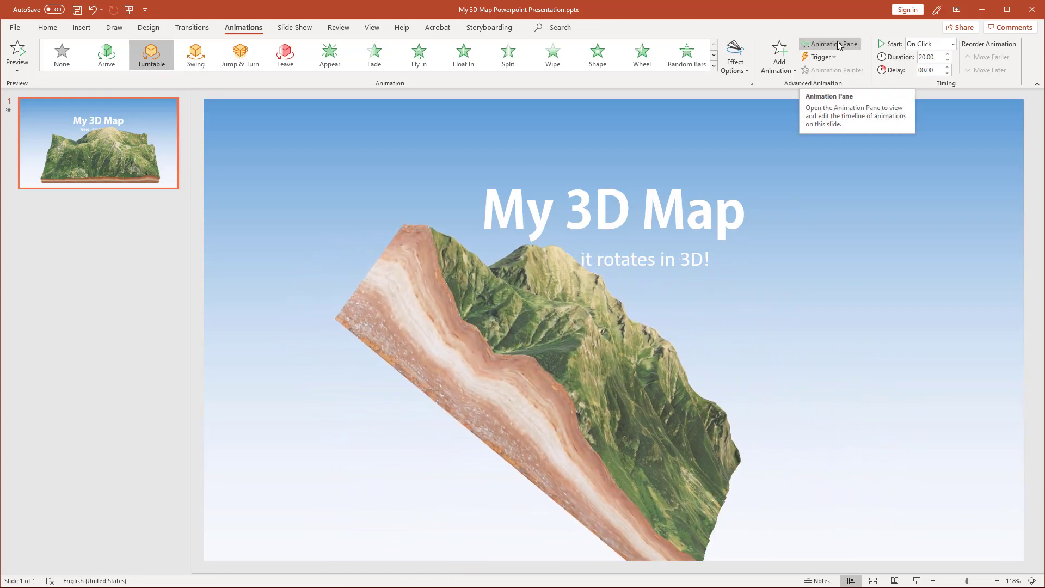
click(837, 44)
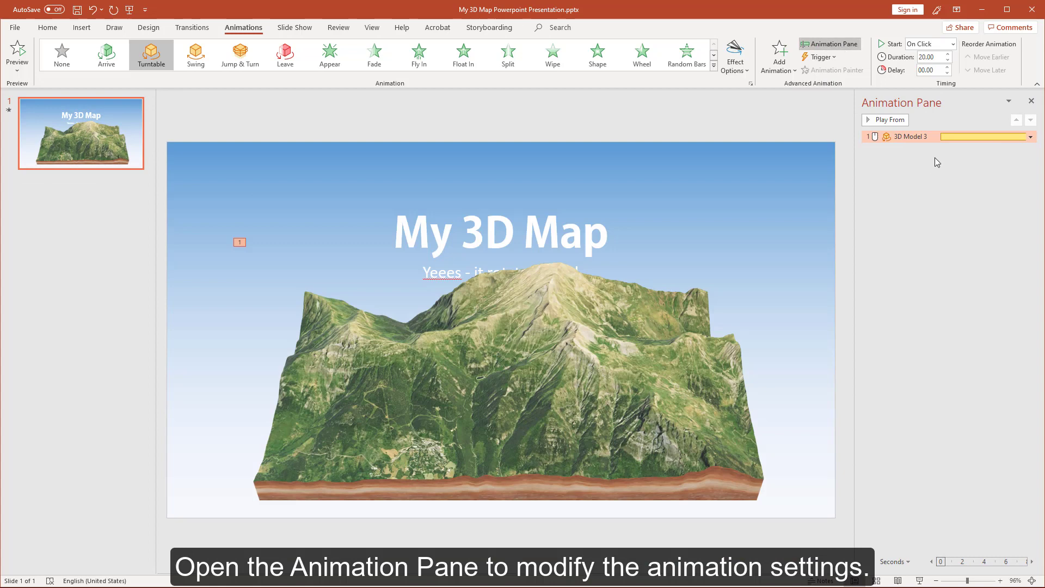
mouse_move(969, 137)
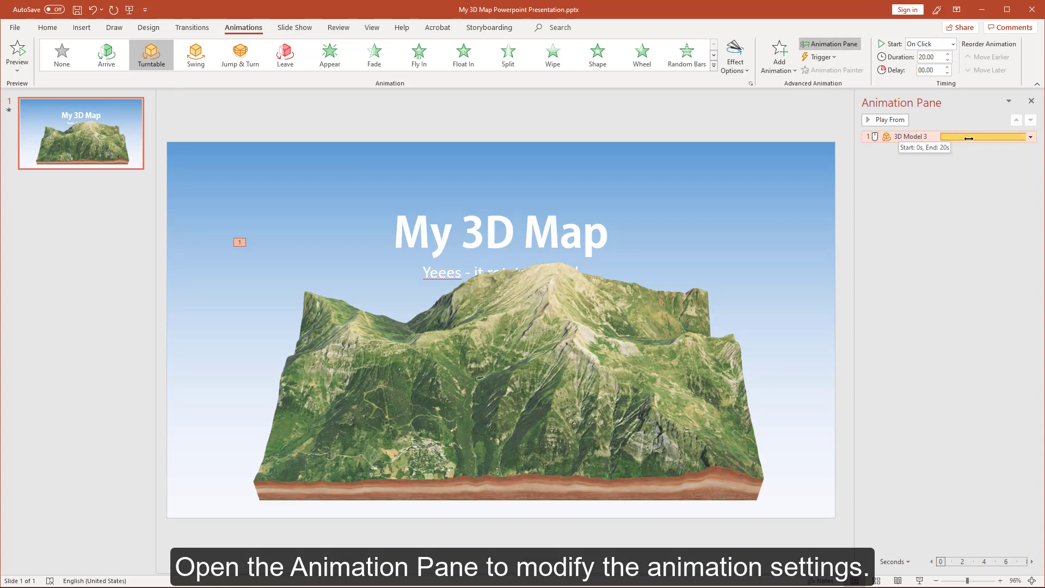
- Set the Turntable to 5 seconds, direction Left, Object Center axis, repeating Until End of Slide
double_click(968, 138)
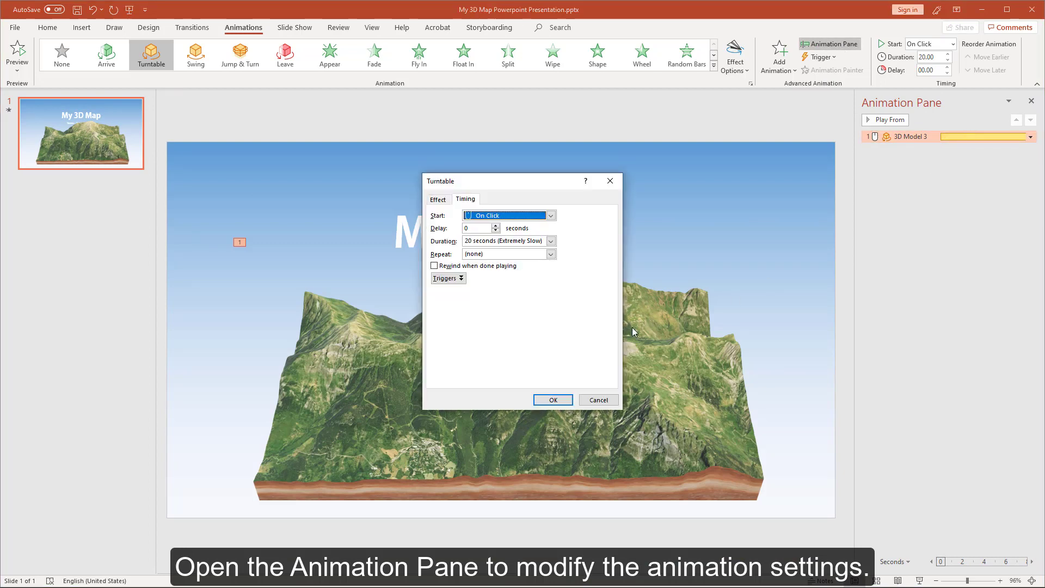
click(551, 241)
click(534, 261)
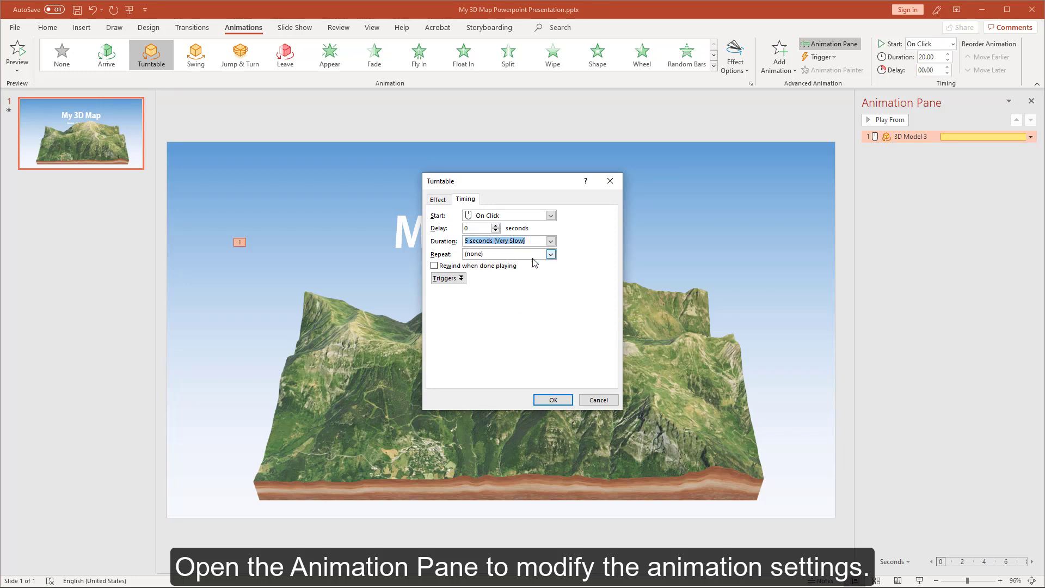
click(438, 200)
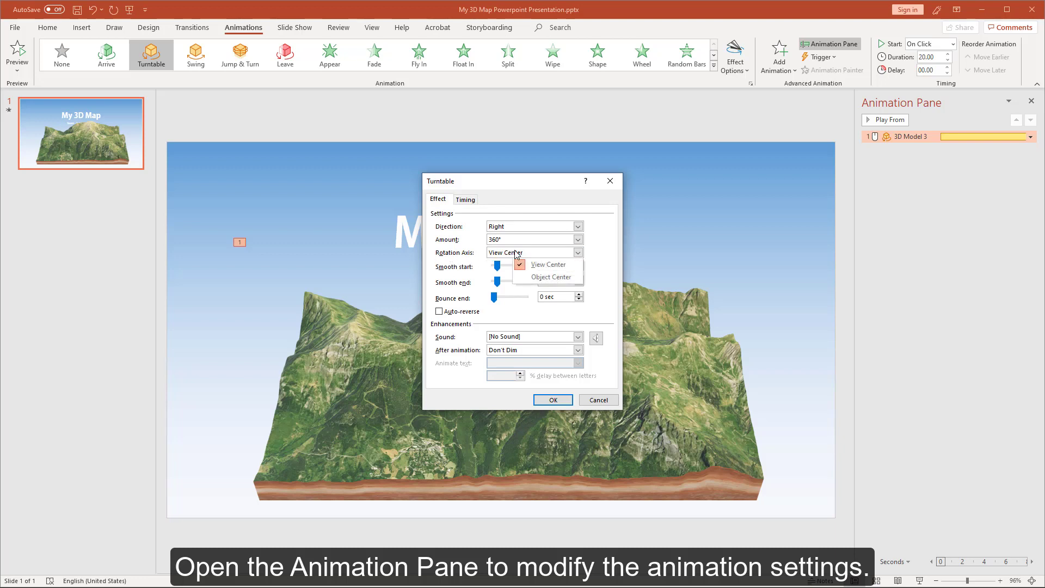
click(551, 277)
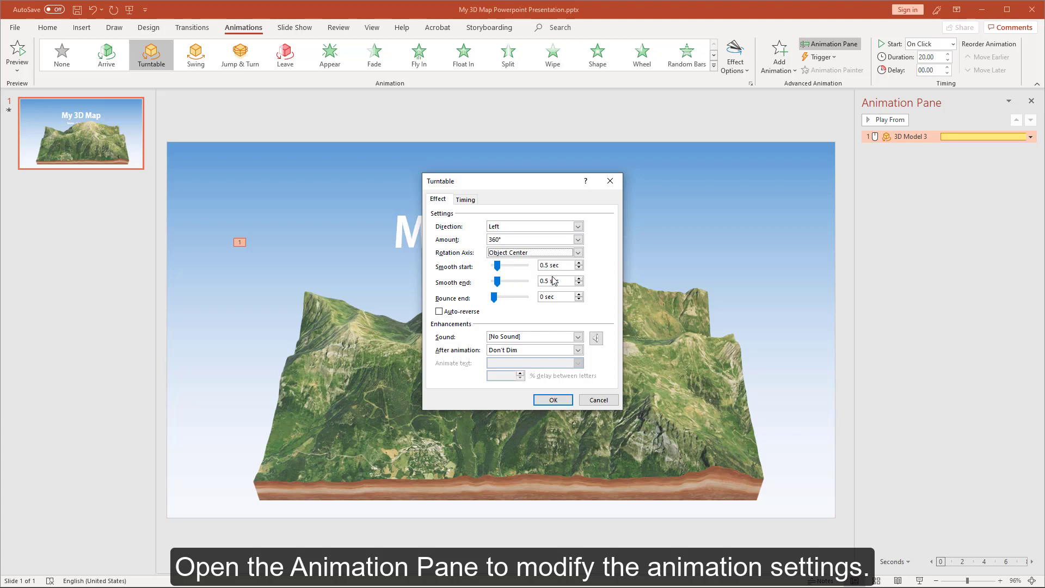
click(464, 199)
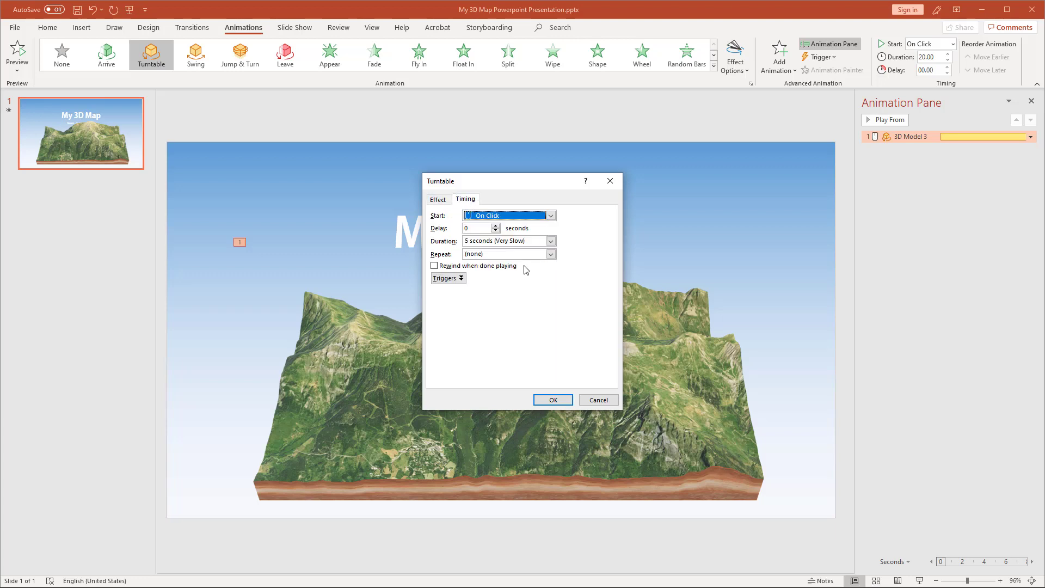
click(551, 254)
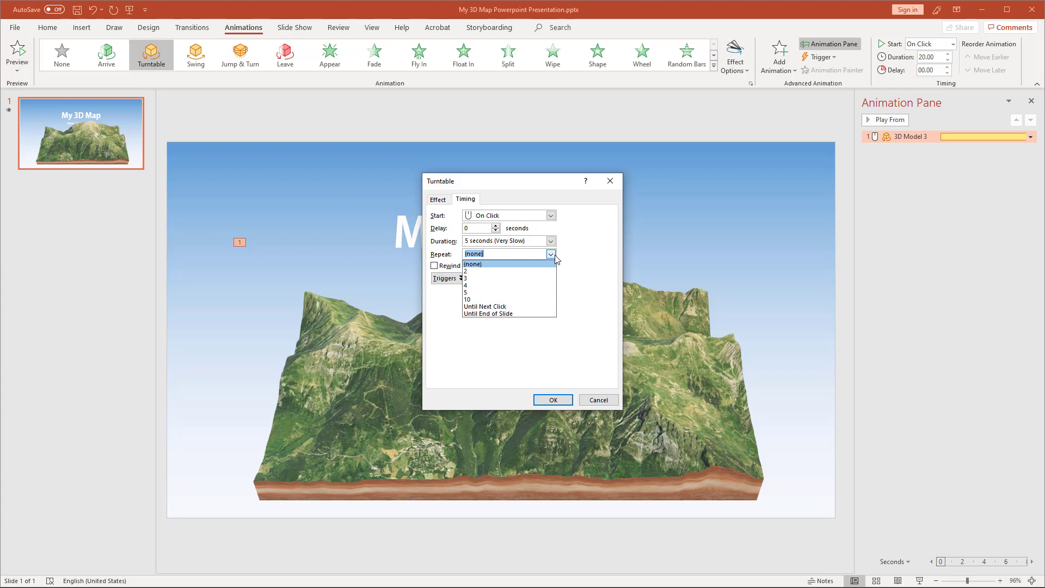
click(473, 314)
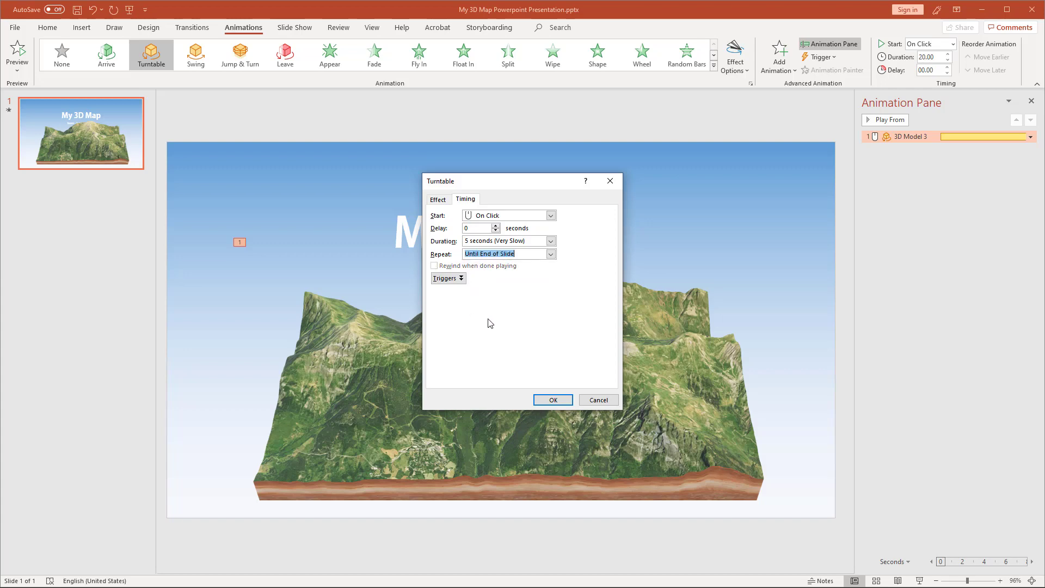
click(552, 401)
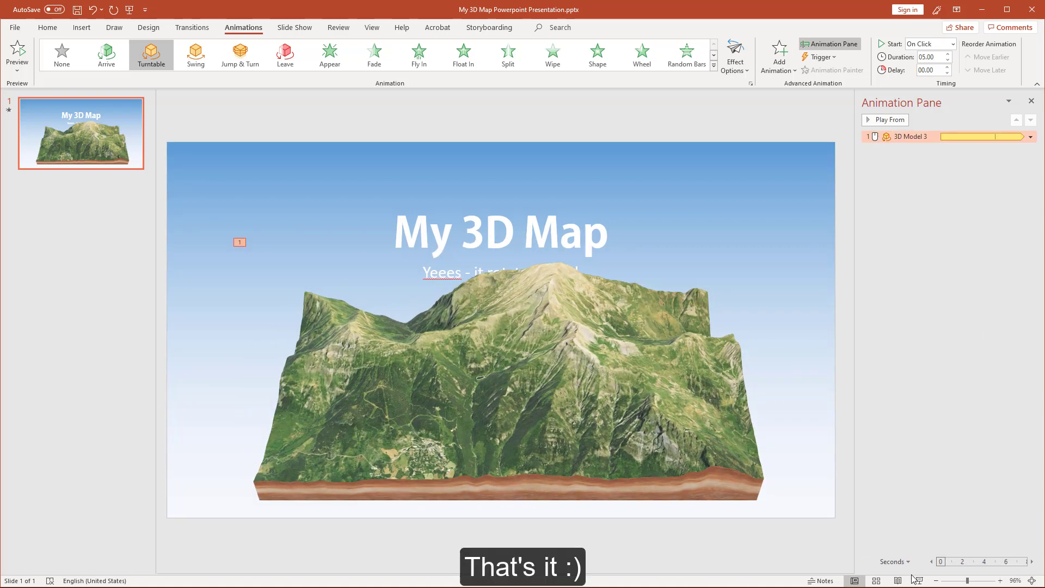
- Run the slide show in Presenter View to watch the terrain map rotate
click(915, 579)
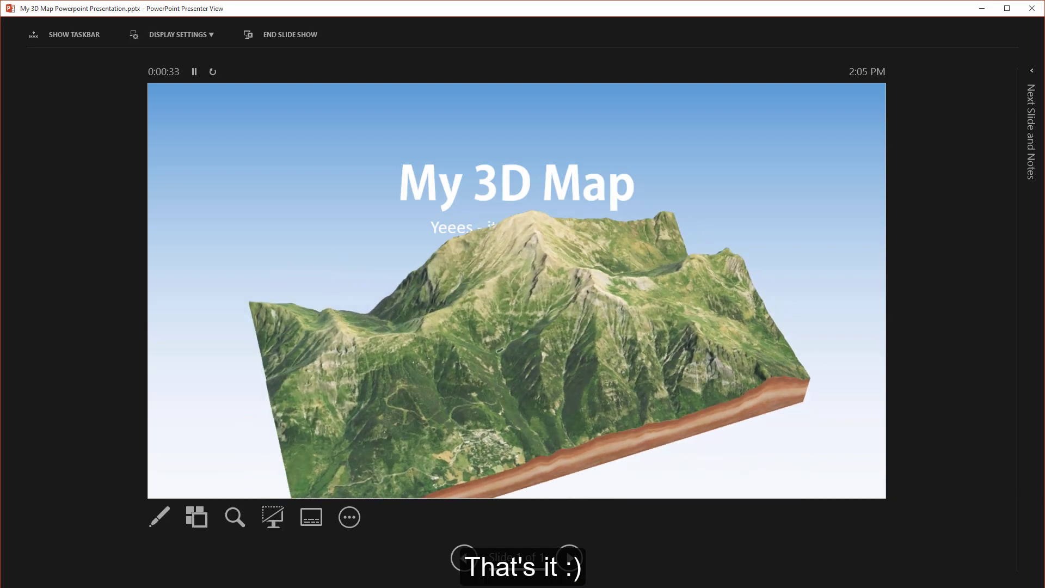